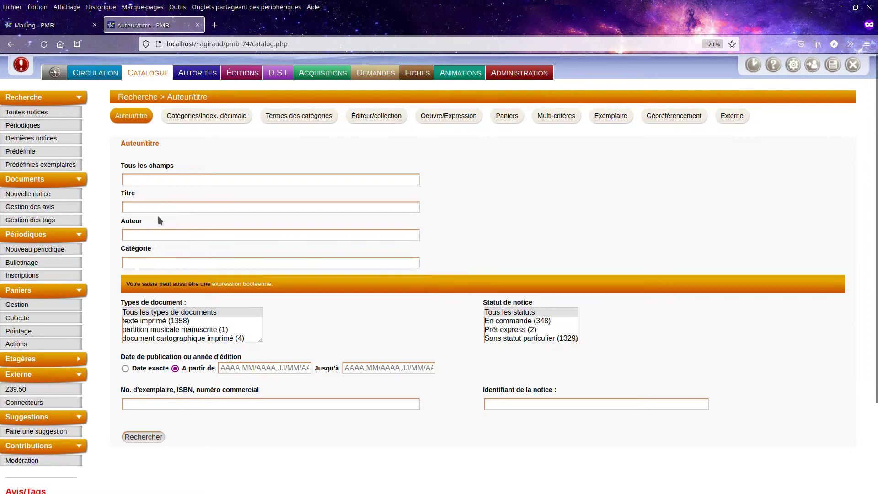
Step: Open the mail template administration and start adding a new mail template
click(519, 73)
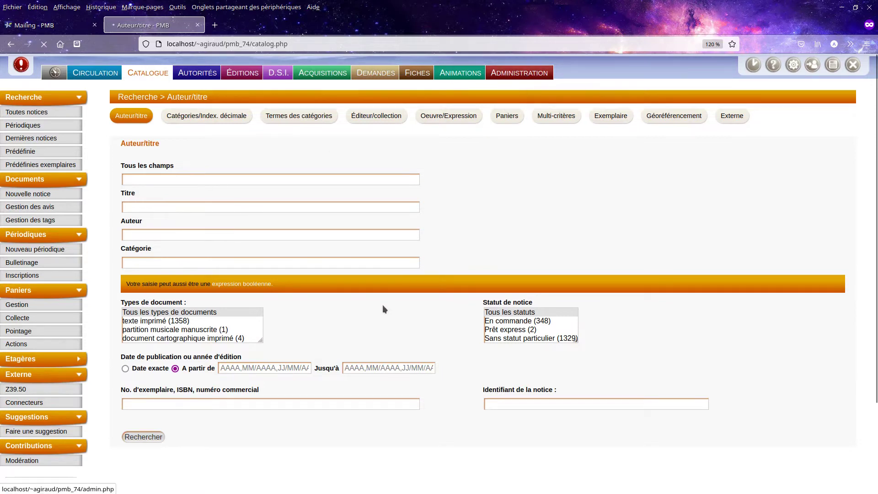
scroll(279, 345, down, 3)
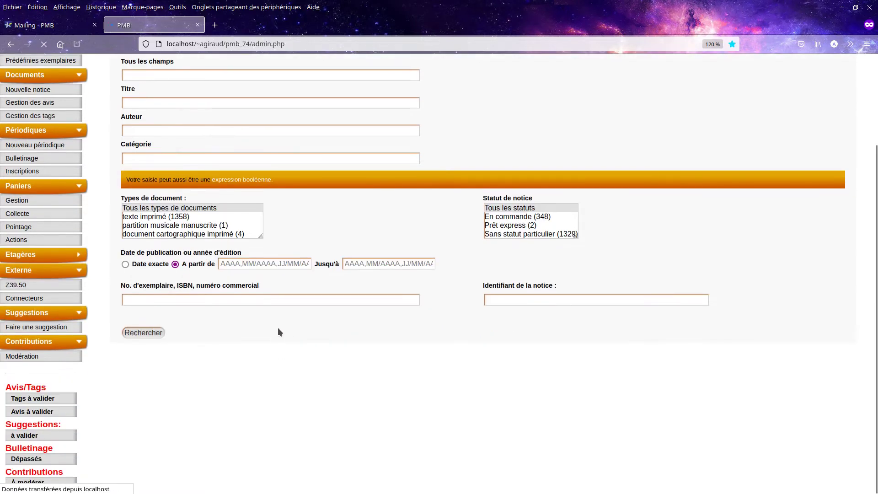
scroll(201, 358, down, 7)
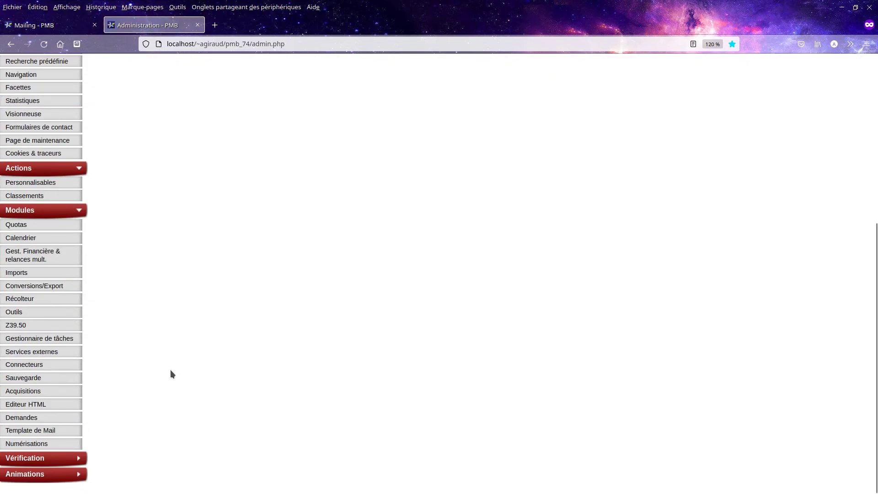
click(64, 430)
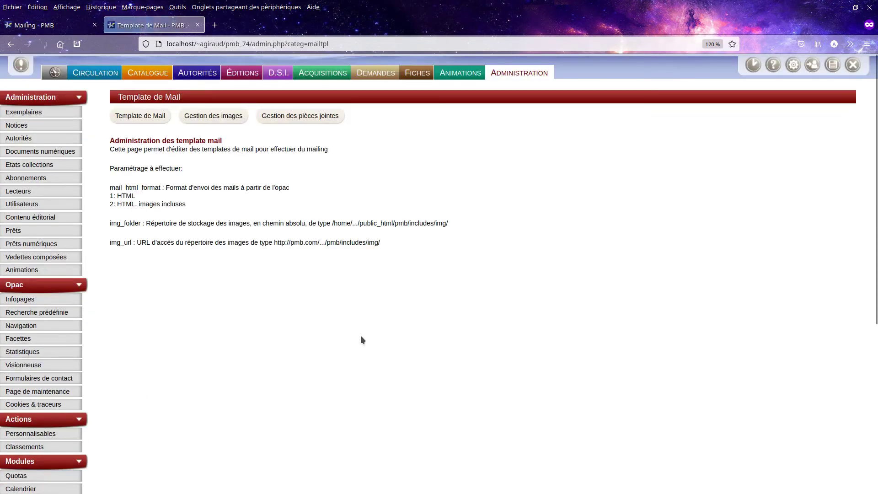
click(146, 117)
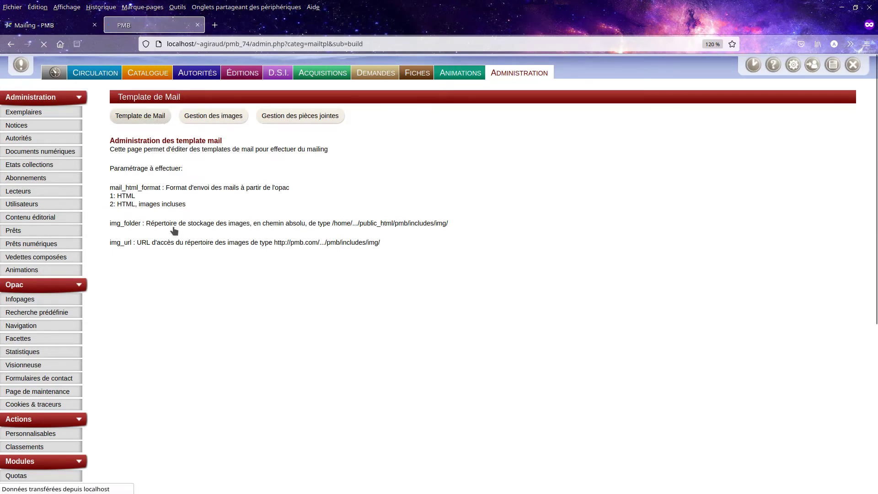
click(124, 228)
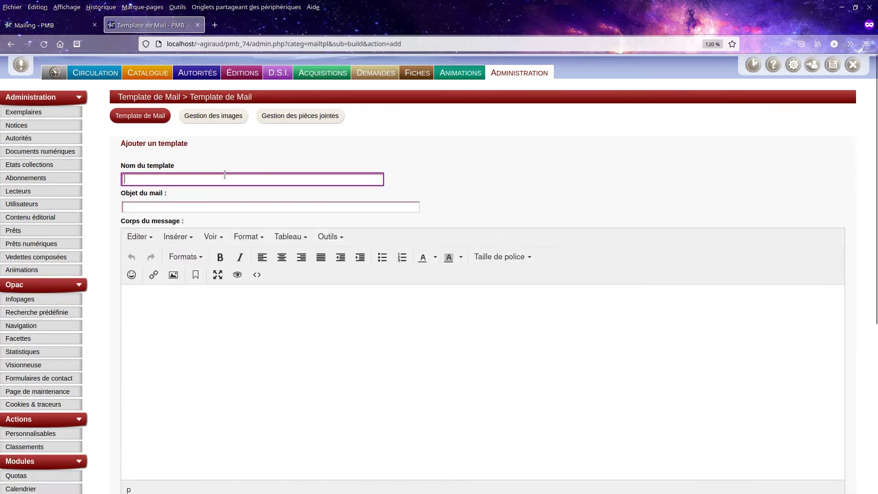
Step: Name the template "Animation" and set the mail subject to "Animation du vendredi soir"
text(Animation)
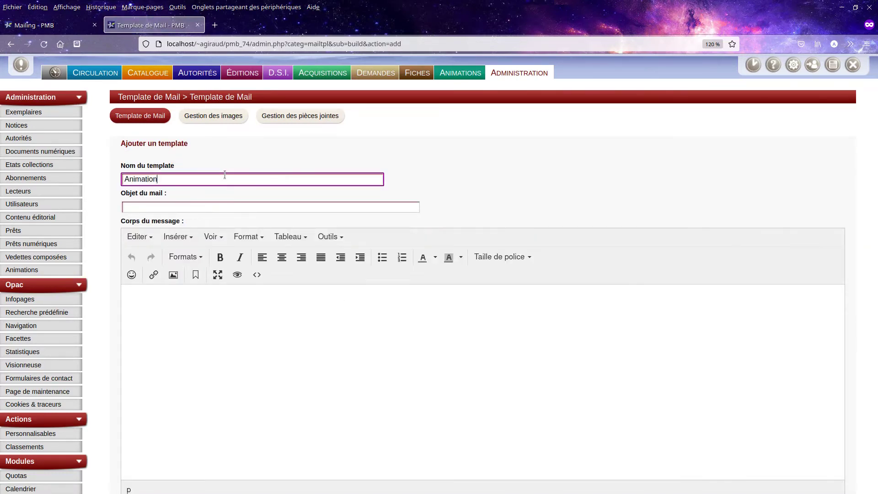
key(Tab)
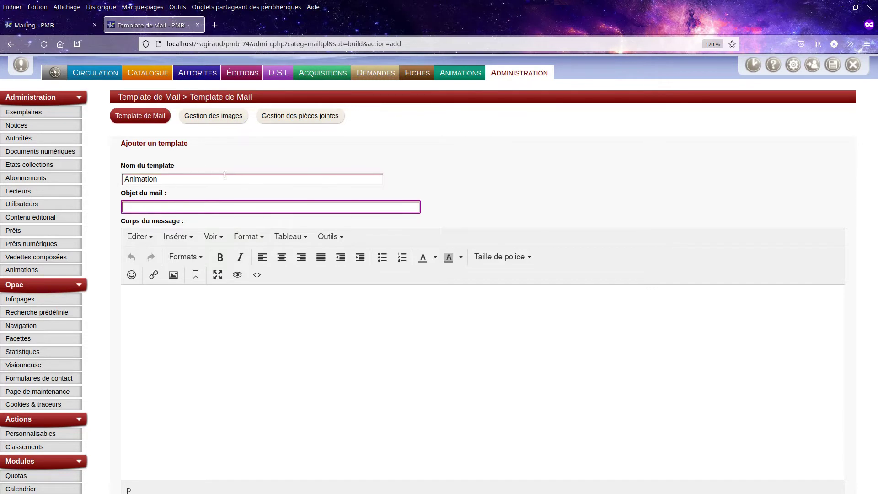
text(Animation)
text(du vendredi soir)
key(Tab)
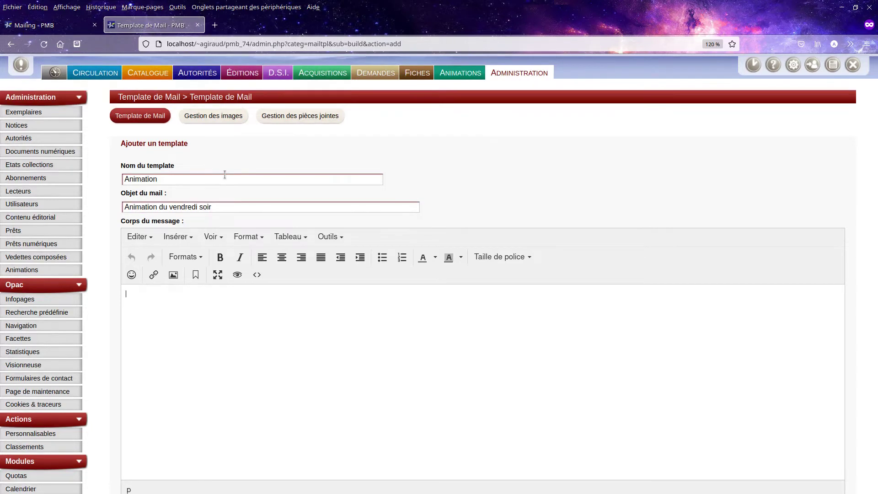
Step: Begin the message body with the greeting "Bonjour" followed by the borrower's Prénom field and a comma
scroll(239, 218, down, 3)
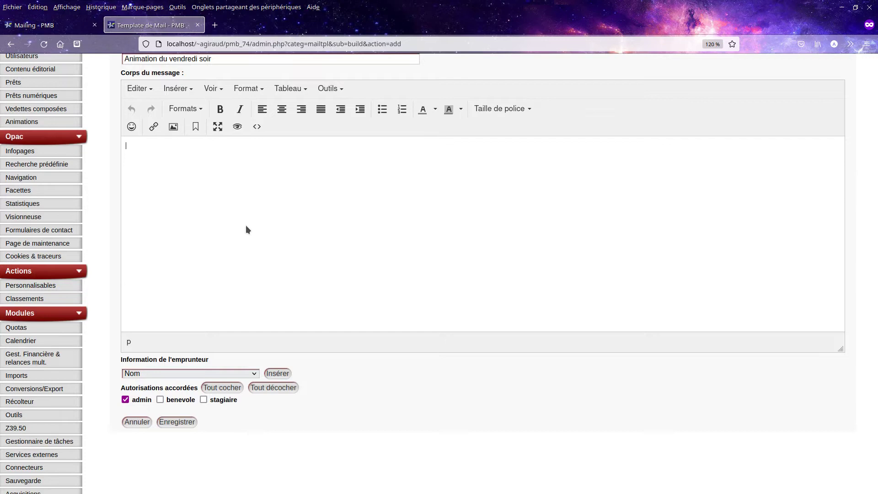
click(232, 374)
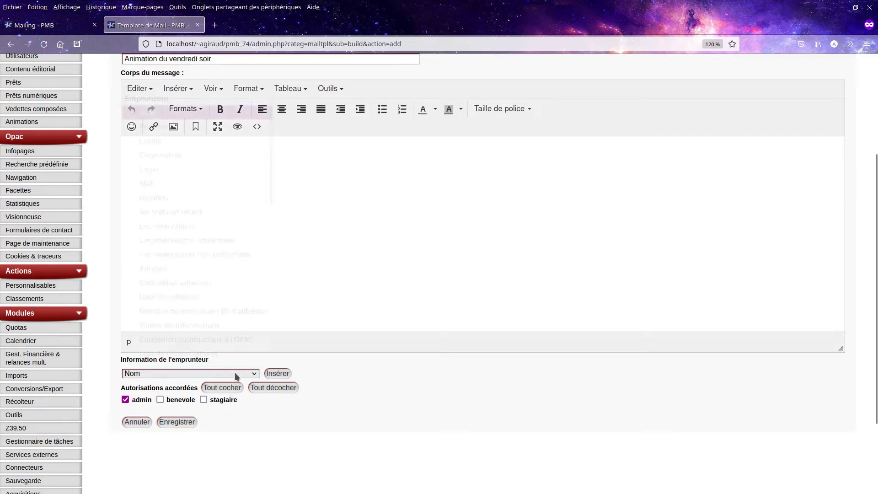
click(212, 371)
click(212, 371)
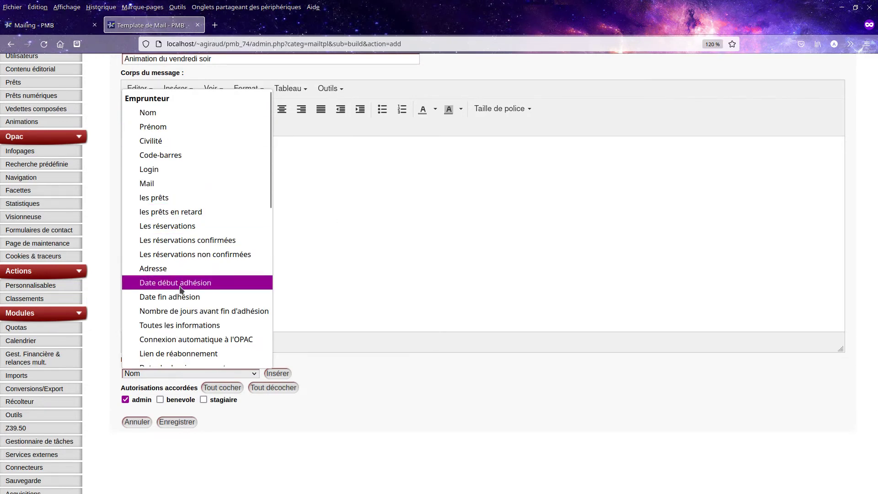
click(371, 188)
text(Bonjour)
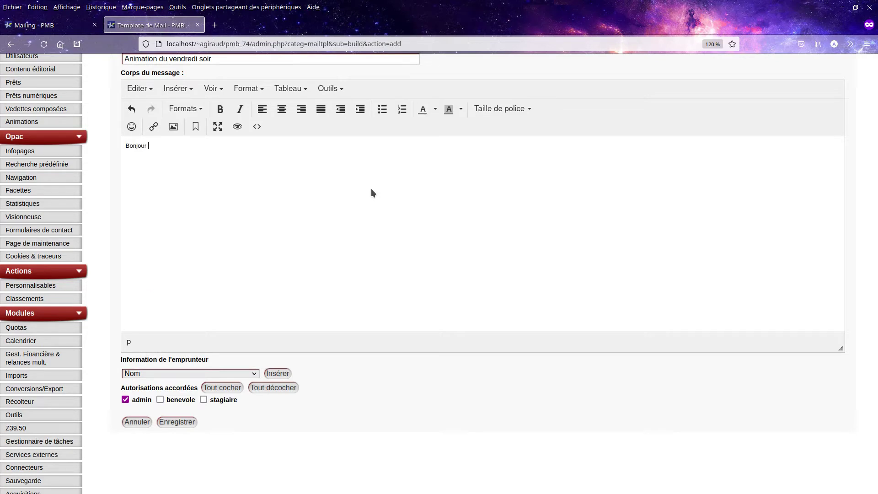
click(213, 373)
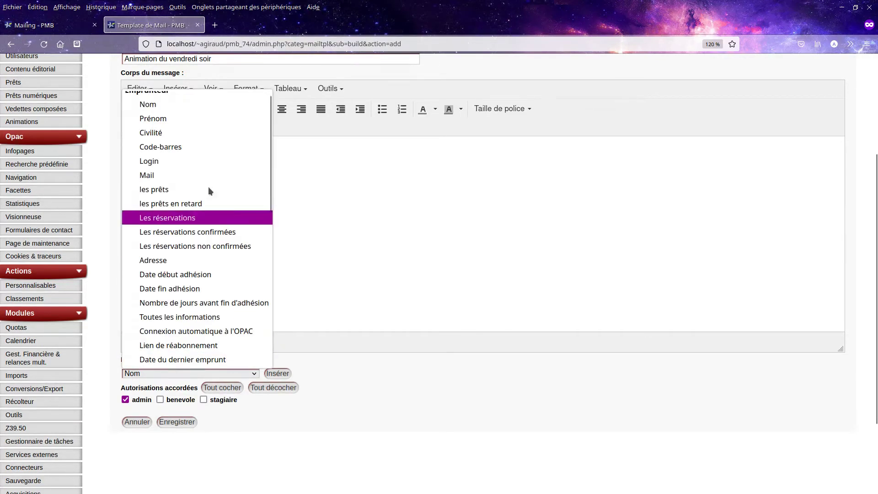
click(205, 125)
click(287, 374)
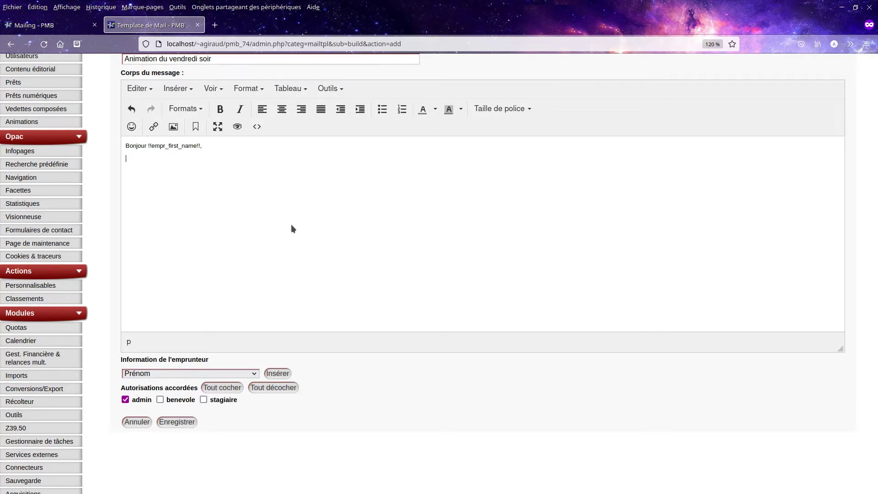
Step: Write the line "Merci de rapporter vos documents en retard, lors de cette animation :" below the greeting
text(Voici)
key(BackSpace)
key(BackSpace)
key(BackSpace)
key(BackSpace)
key(BackSpace)
key(BackSpace)
text(Merci de rapporter vos documents en retard, lors )
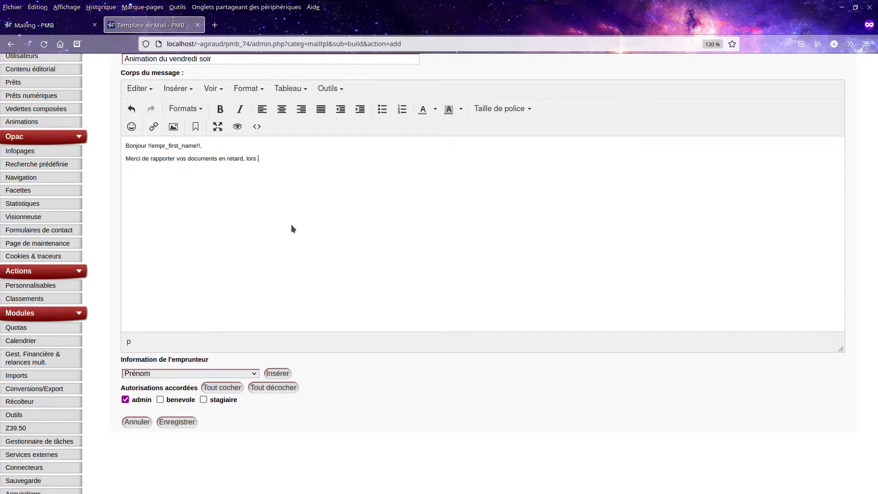
text(de cette animation :)
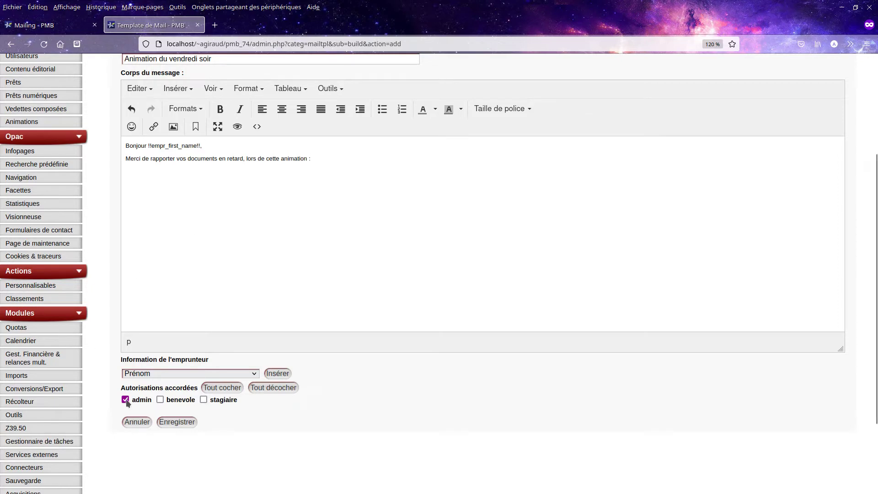
Step: Insert the borrower field "les prêts en retard" below the sentence about late documents
click(154, 373)
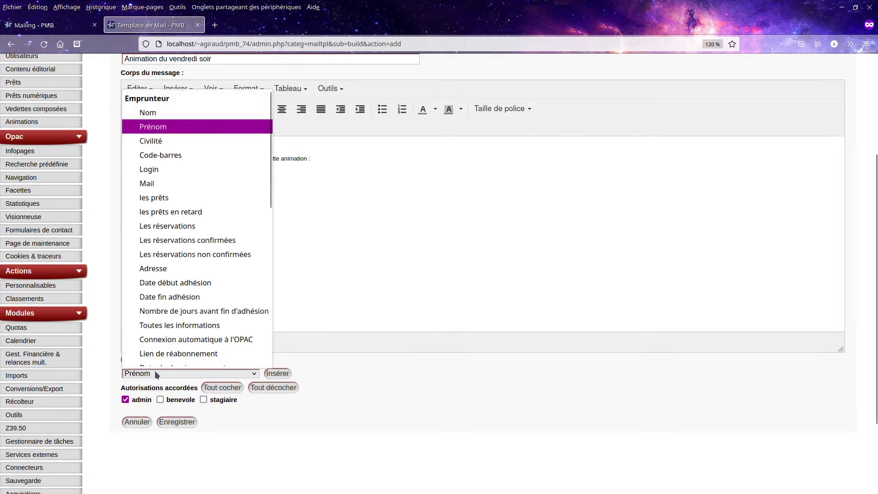
click(218, 211)
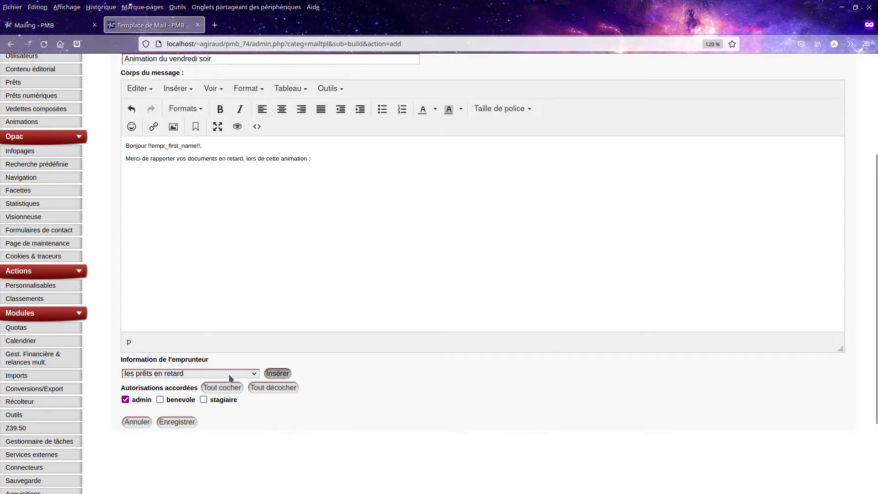
click(190, 371)
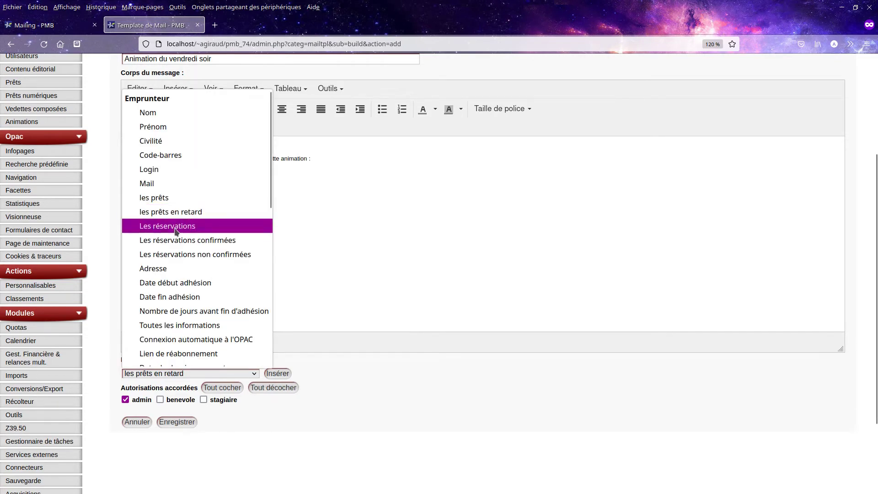
click(401, 393)
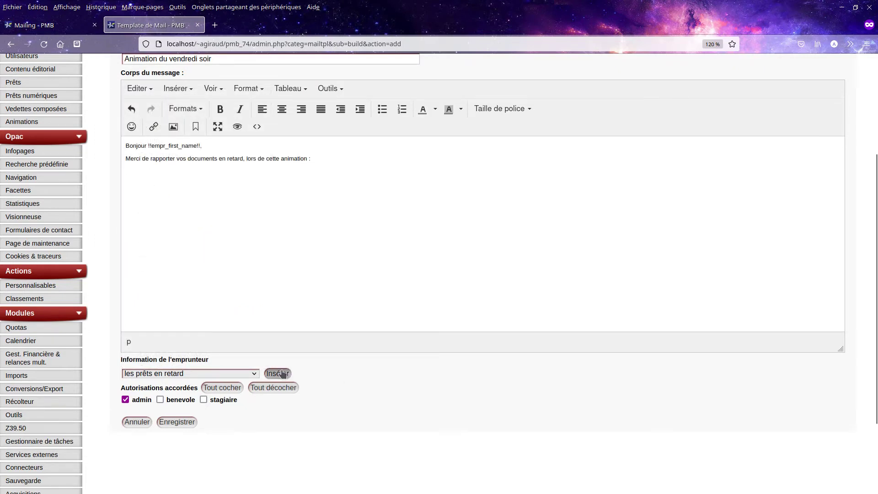
click(282, 374)
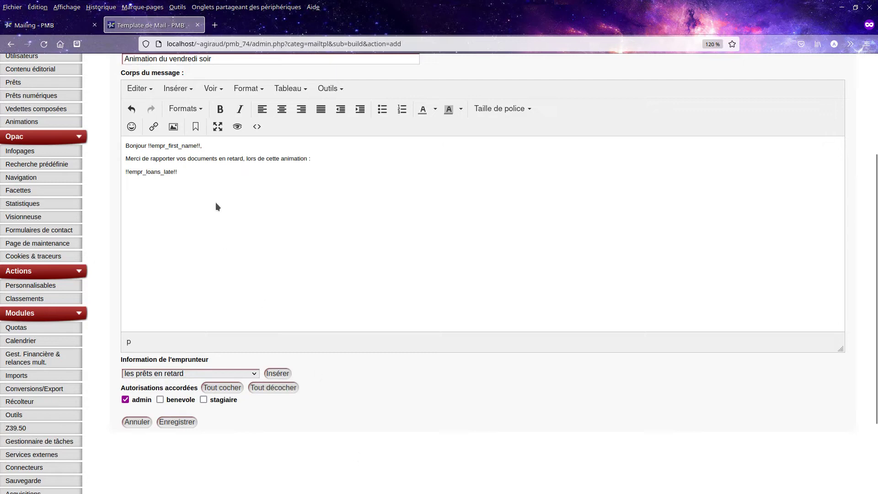
Step: End the message, after a blank line, with "Bien cordialement," and "L'équipe." on separate lines
key(Return)
key(Return)
text(Bien cordialement,)
key(Return)
text(L'équipe)
Step: Grant benevole and stagiaire access to the template and save it
click(160, 400)
click(203, 400)
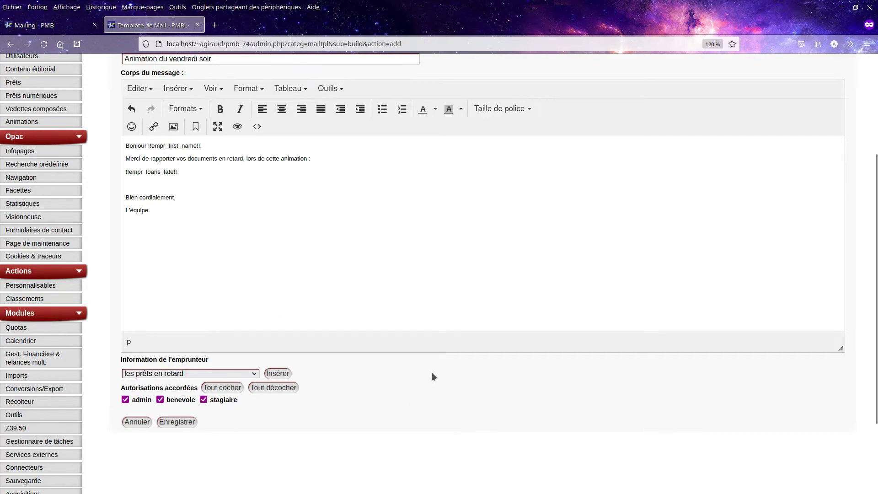
scroll(430, 373, up, 3)
scroll(448, 365, down, 5)
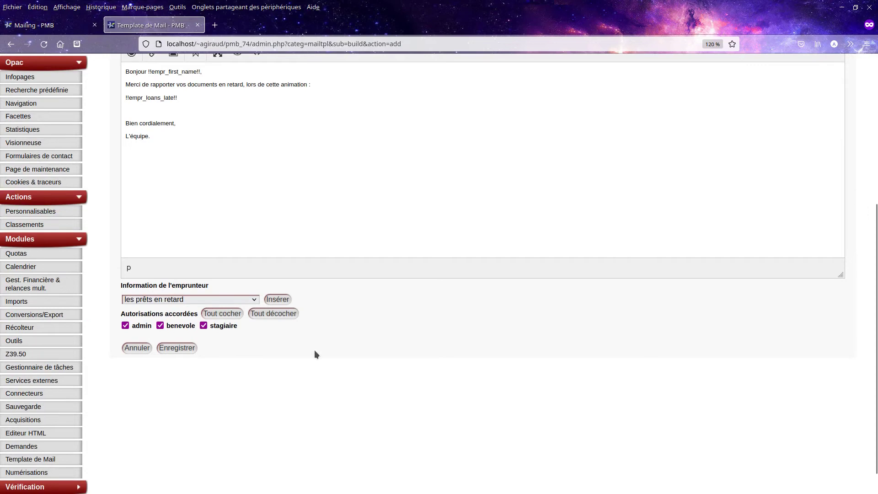
click(187, 349)
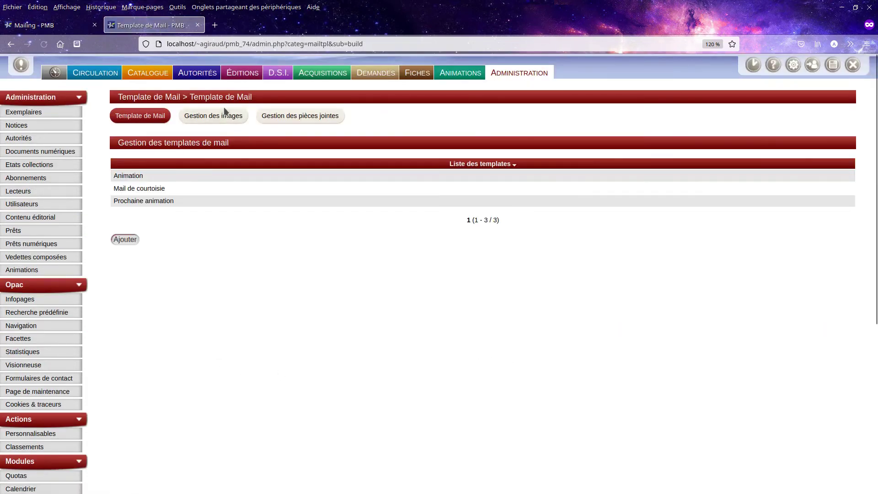
Step: View the template image management page, and open the circulation mailing form for the basket "Mailing pour la prochaine animation"
click(215, 115)
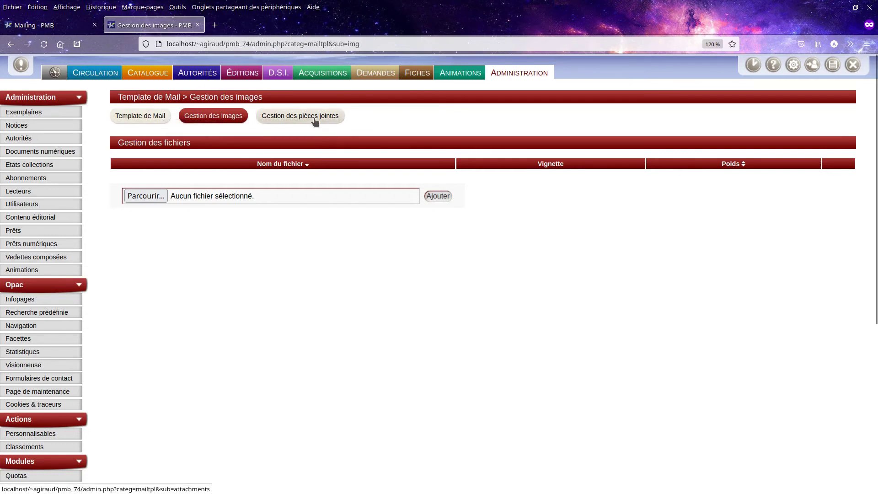
click(65, 71)
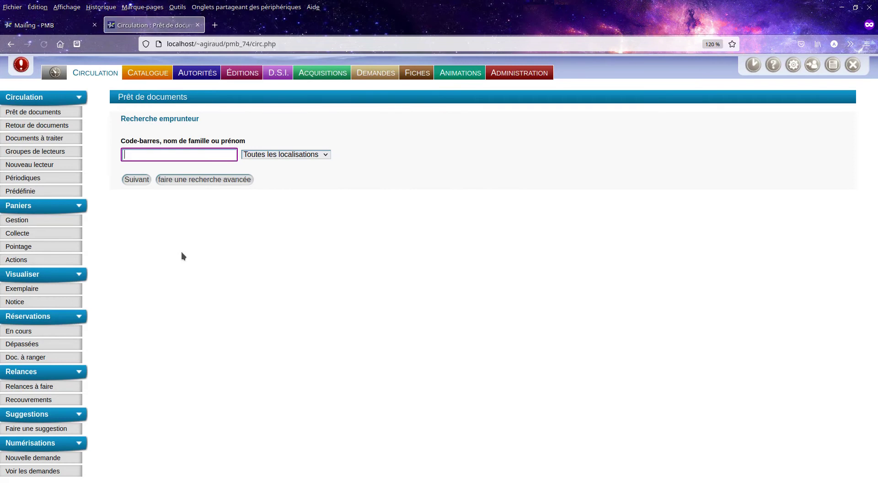
click(50, 259)
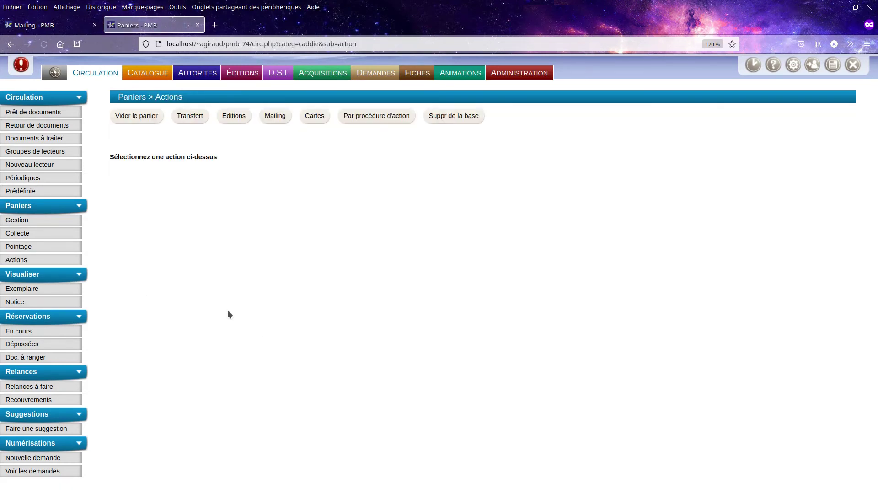
click(274, 116)
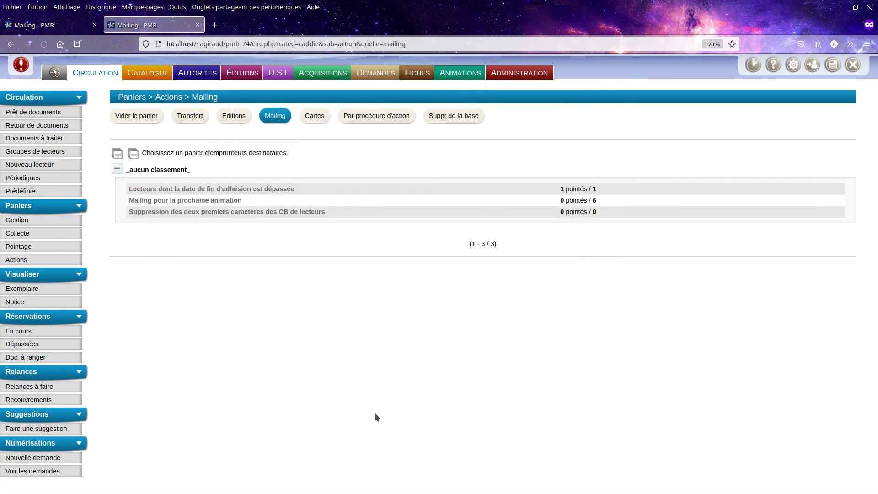
click(226, 201)
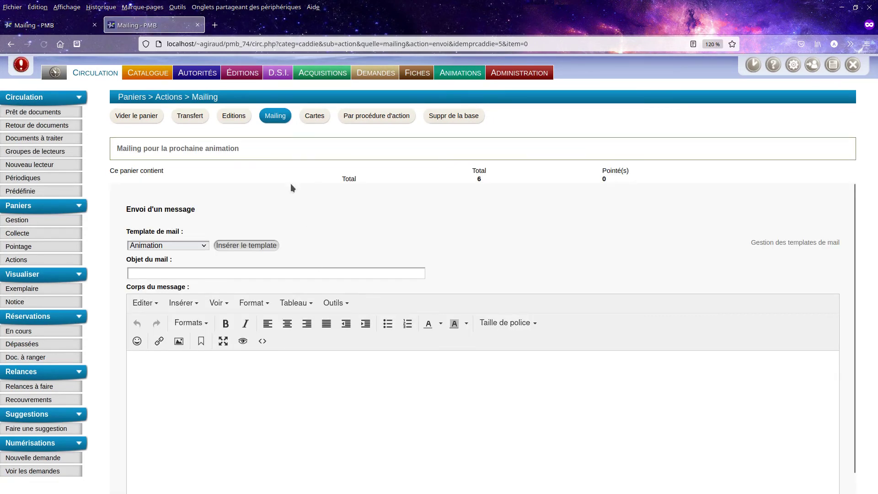
double_click(478, 179)
scroll(731, 270, down, 5)
scroll(323, 415, up, 5)
Step: Select the Animation mail template and insert it into the message
click(191, 246)
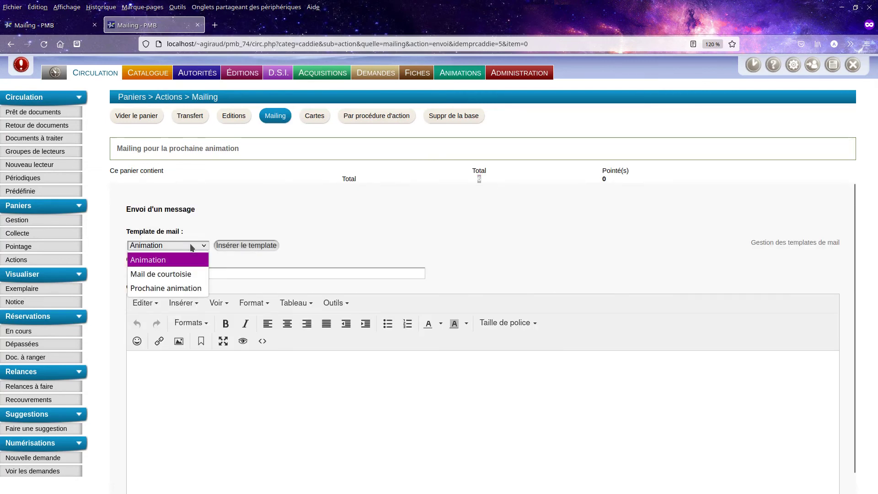
click(197, 288)
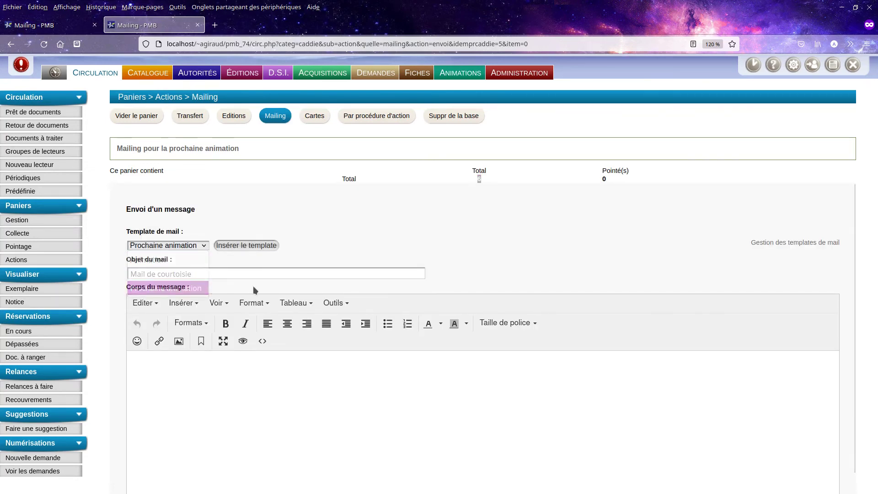
click(184, 247)
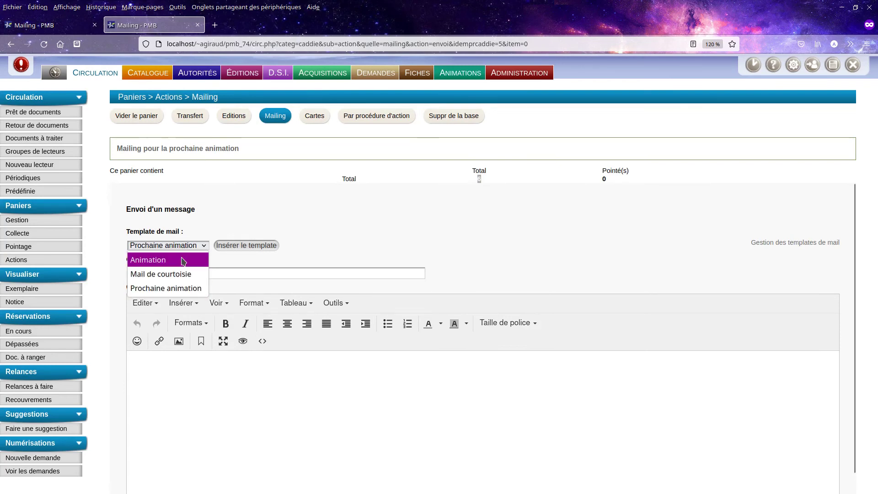
click(183, 260)
click(247, 245)
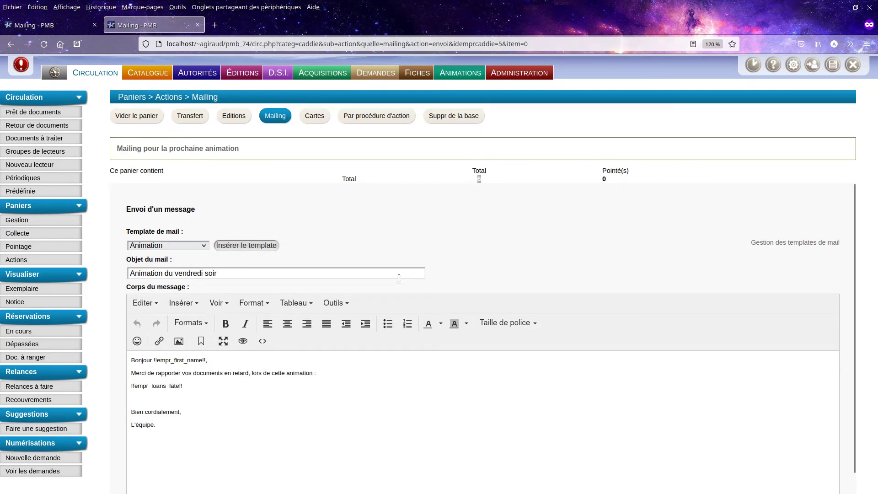
Step: Replace the message content by inserting the "Prochaine animation" mail template into the mailing
click(192, 246)
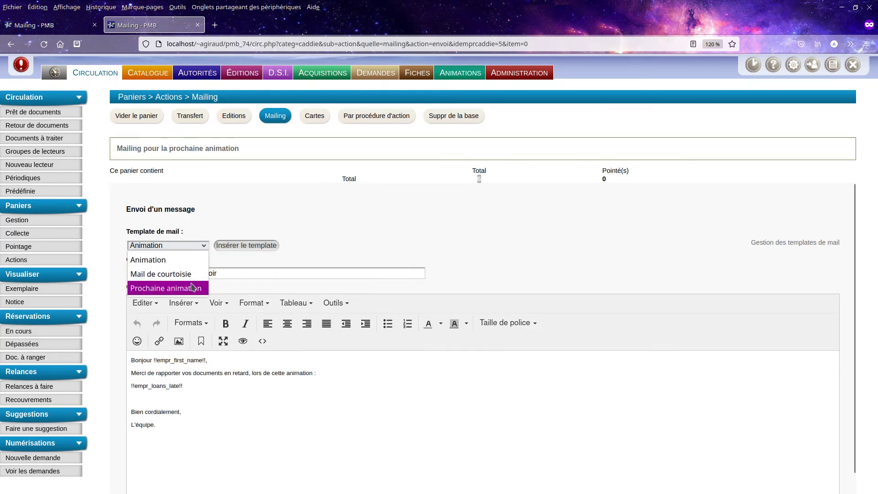
click(192, 288)
click(256, 245)
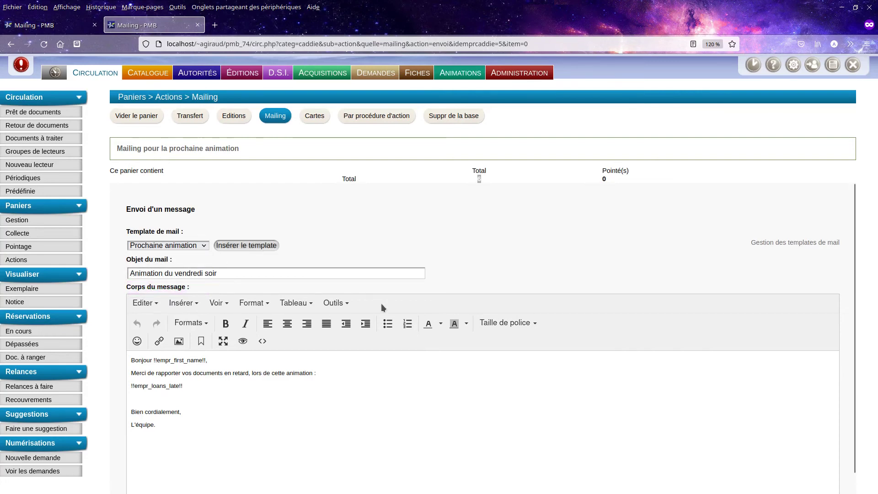
click(266, 249)
Step: End the message, after a blank line, with "Bonne fin de journée," and "L'équipe de la médiathèque." on separate lines
scroll(547, 324, down, 3)
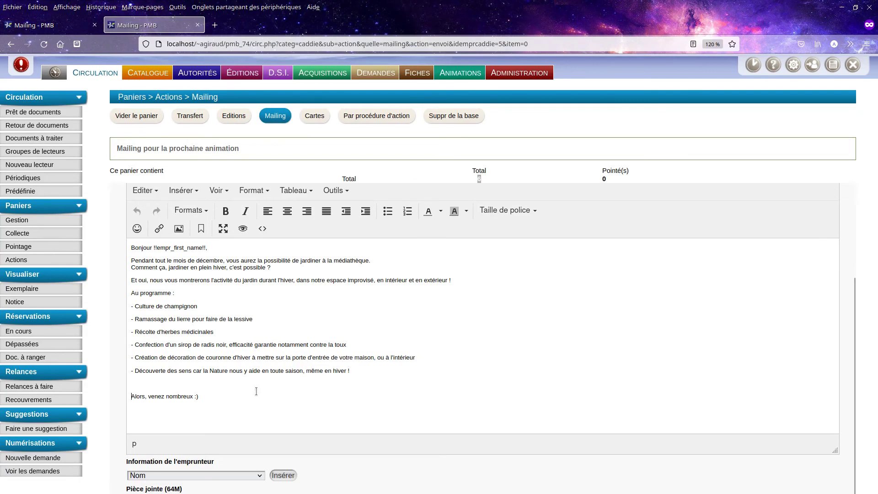
scroll(294, 418, down, 3)
key(Return)
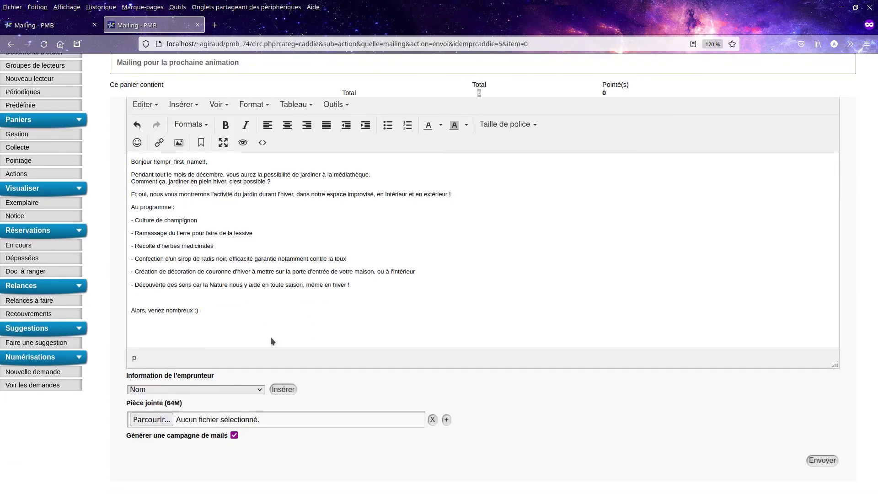
text(Bonne fin de journée,)
key(Return)
text(L'équipe de la médiat)
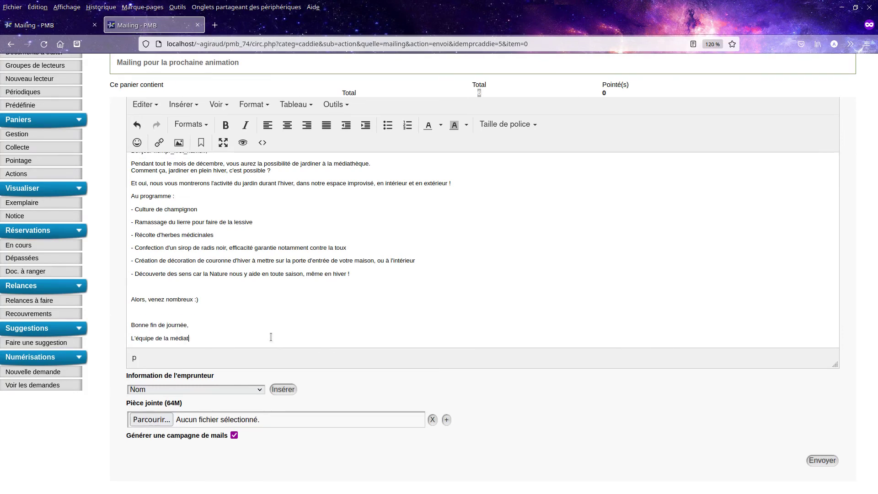
text(hèque.)
Step: Open the Éditions module in a separate browser tab and view its "Campagnes de mails" page
scroll(345, 437, up, 5)
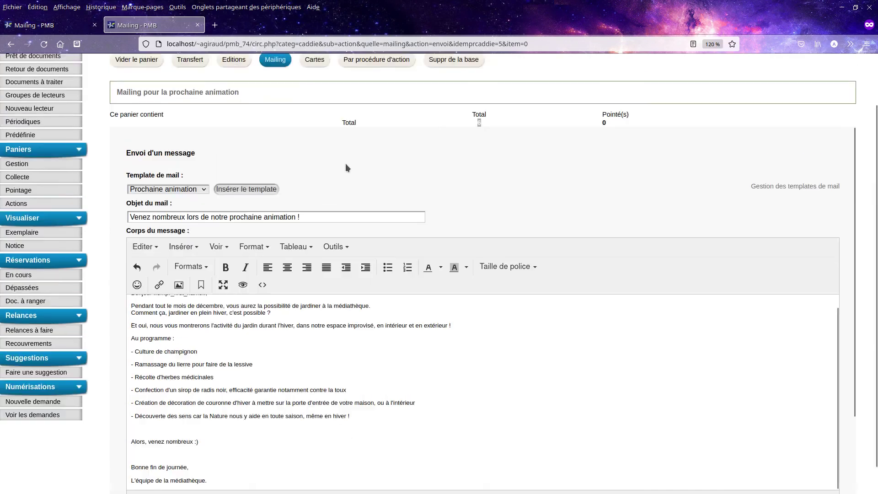
scroll(346, 168, up, 2)
right_click(263, 77)
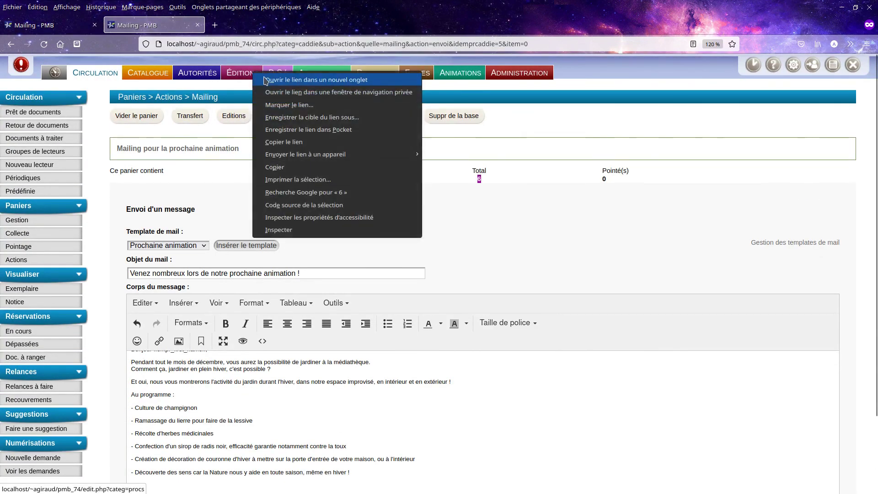
click(284, 80)
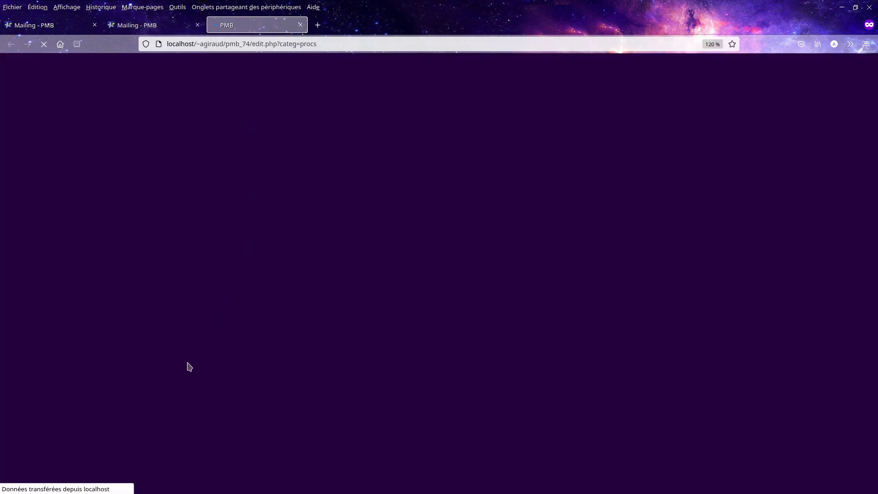
scroll(160, 385, down, 5)
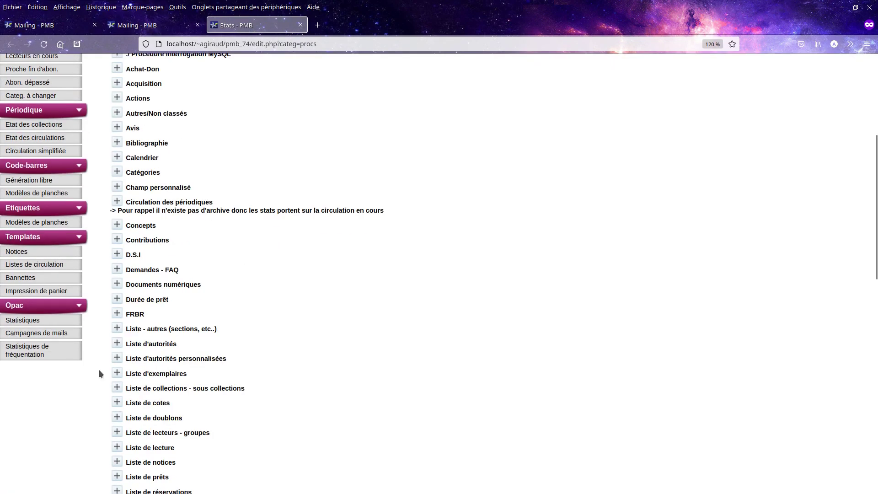
click(37, 333)
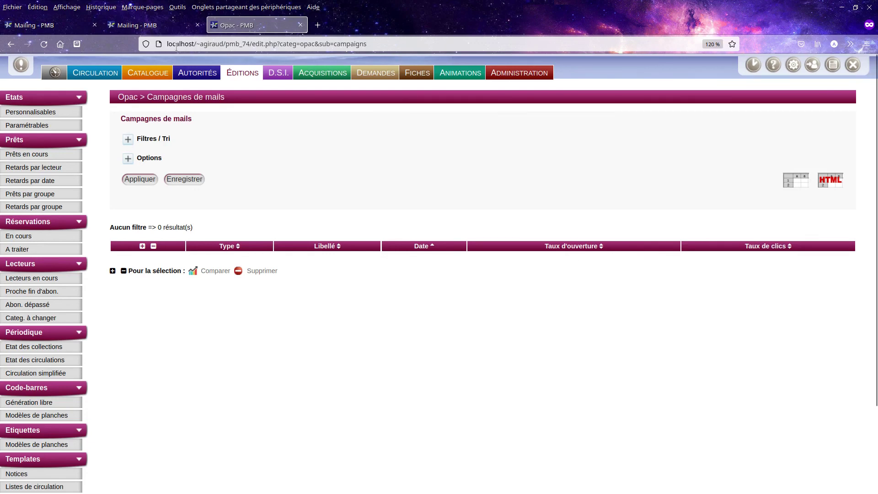
Step: Return to the basket's mailing form and go to its attachment, mail campaign and sending options below the message
click(151, 25)
scroll(544, 237, down, 3)
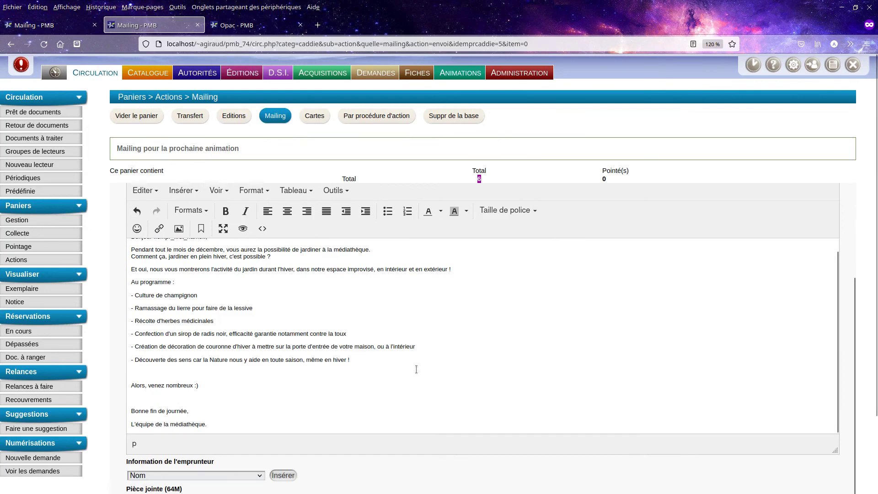
scroll(416, 369, down, 2)
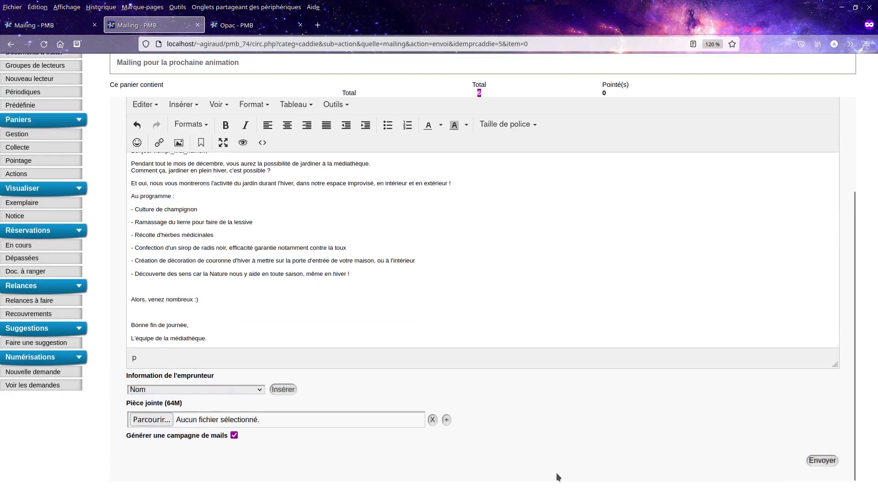